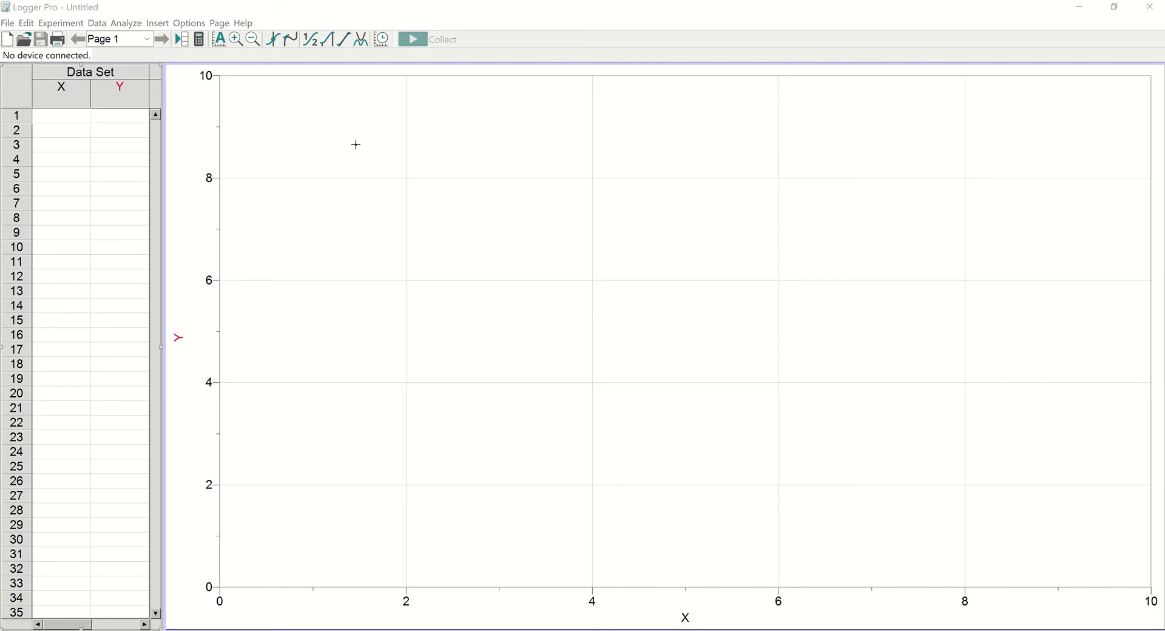
- Open the Insert menu on the empty experiment page
click(156, 24)
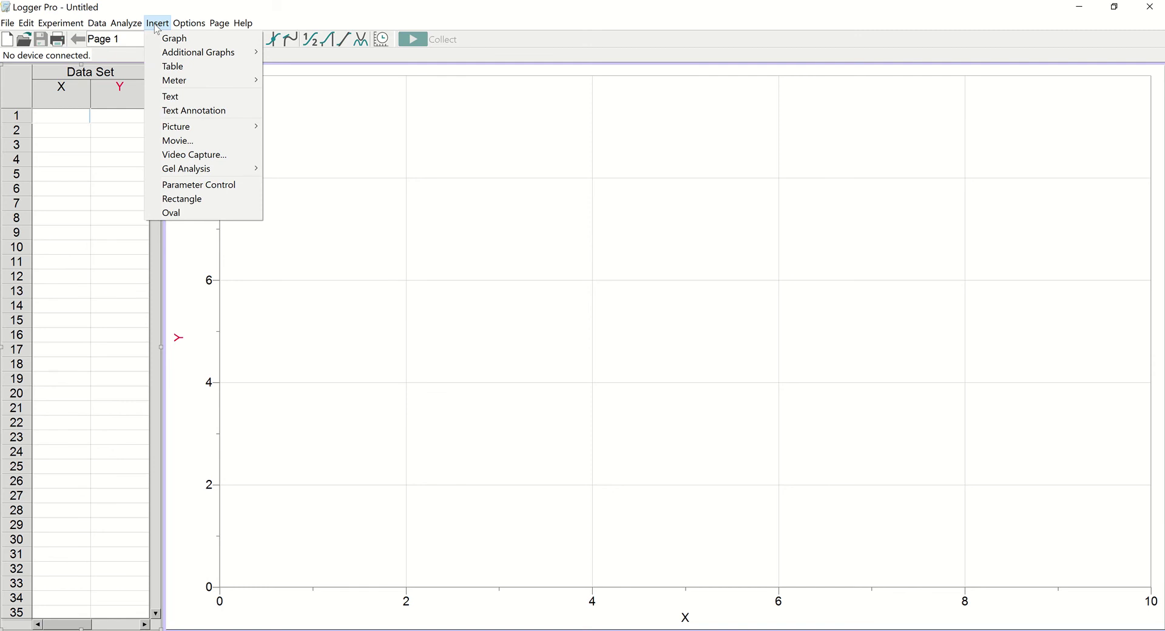
- Insert the movie drop_1.mp4 from Downloads onto the page
click(185, 140)
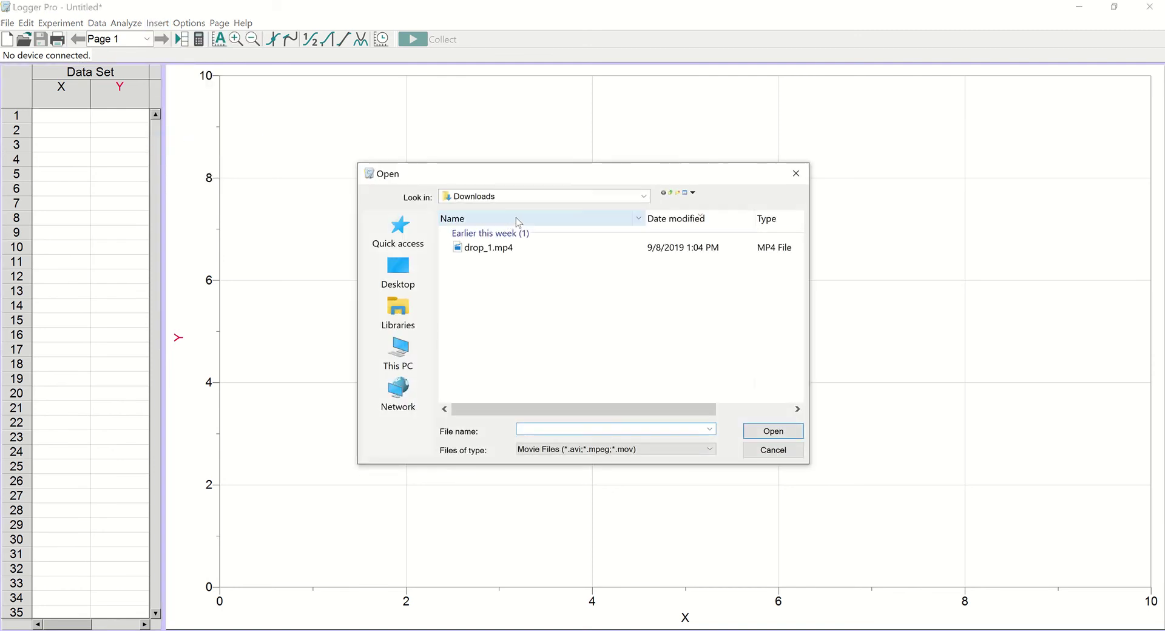
click(490, 253)
double_click(489, 248)
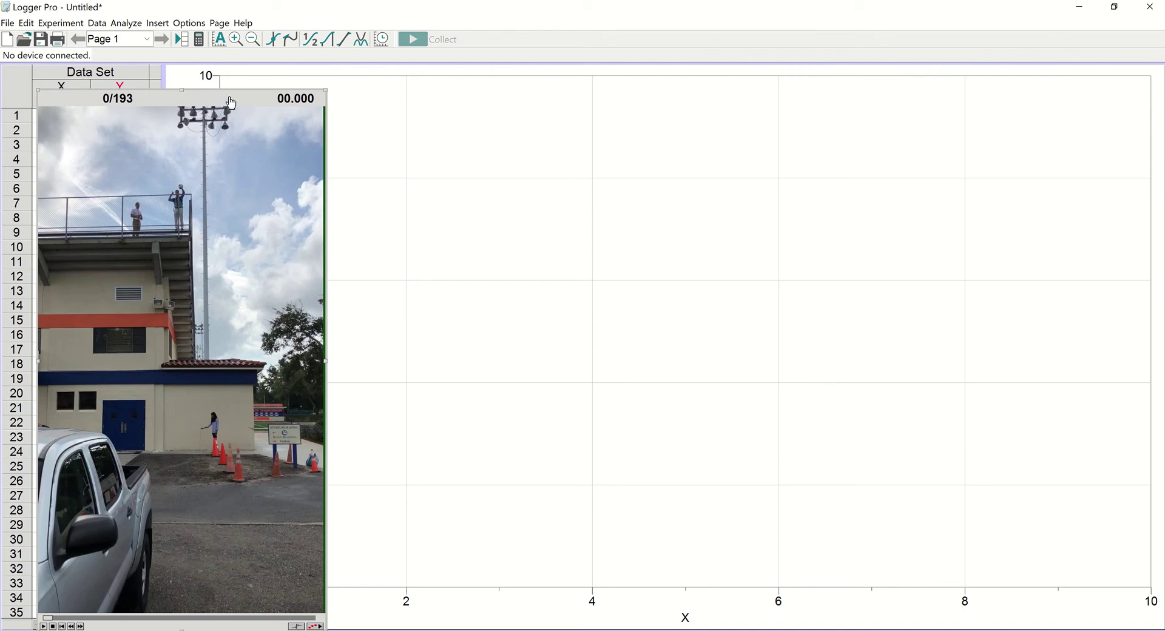
- Shift the movie window up and right, then enable video analysis on it
drag(234, 101, 249, 73)
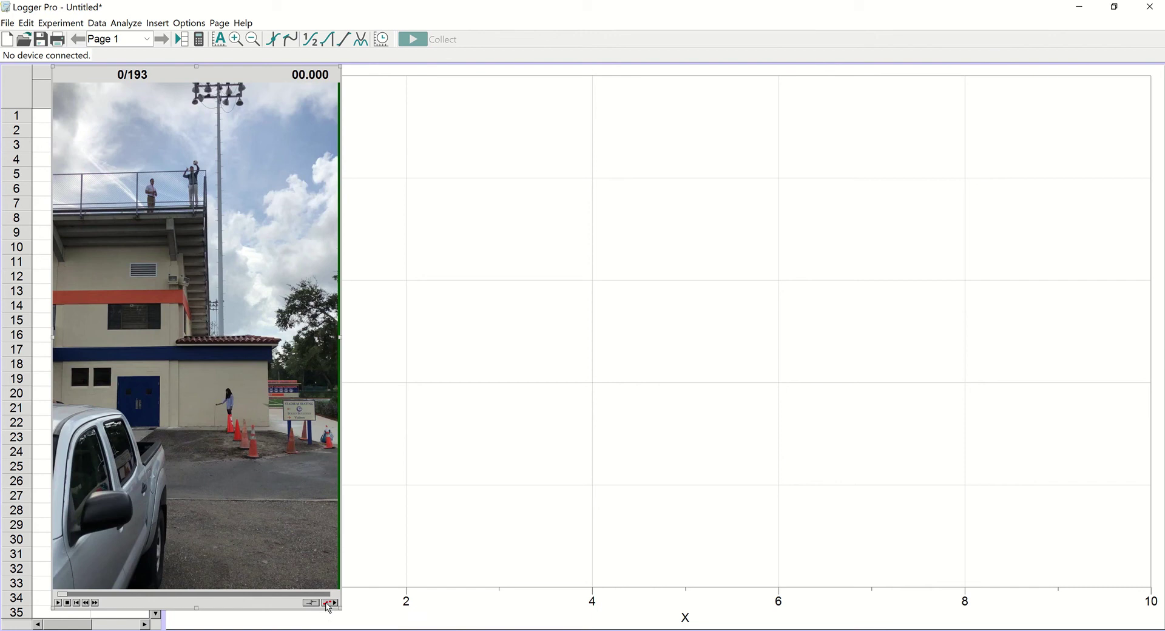
click(328, 603)
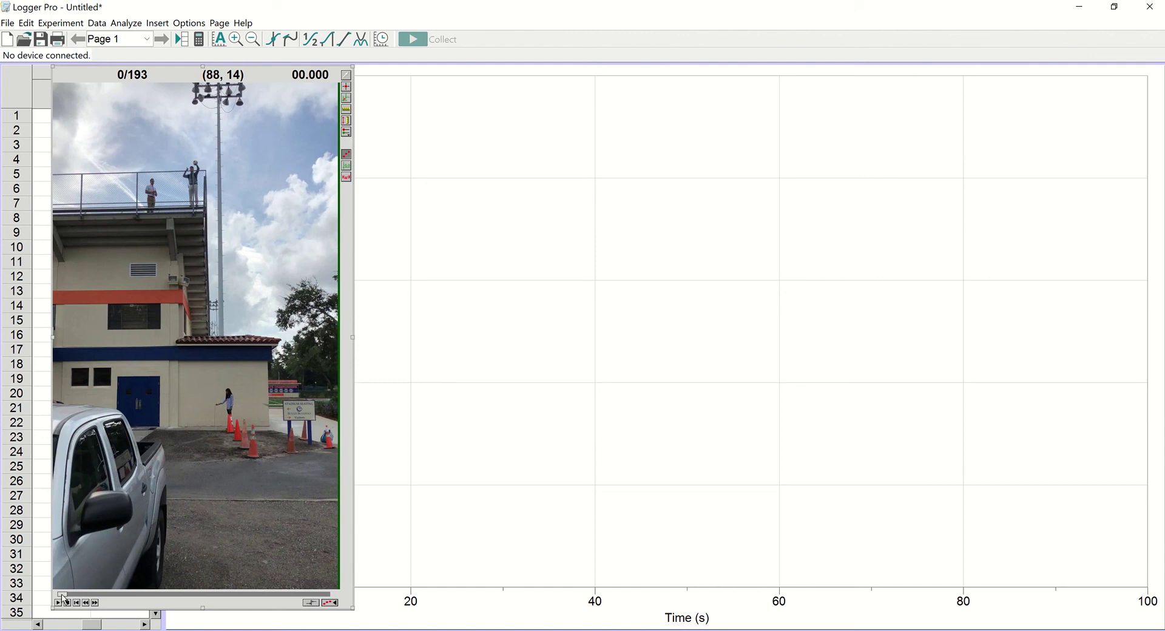
- Play the movie, then scrub to frame 106/193 at 3.534 s
click(67, 602)
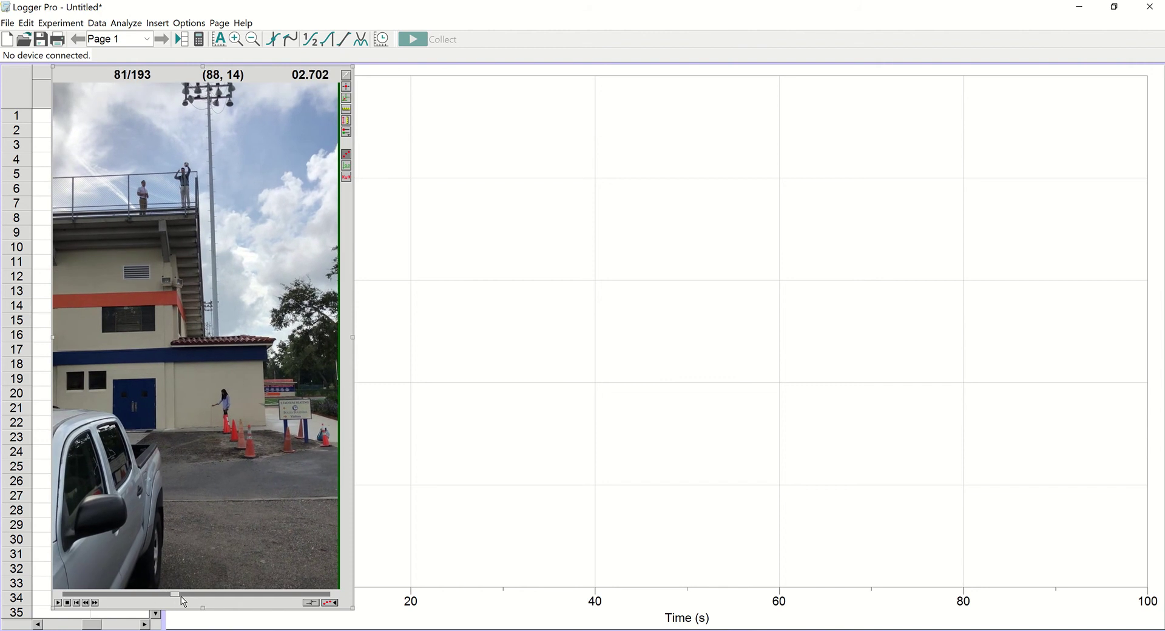
drag(202, 601, 216, 602)
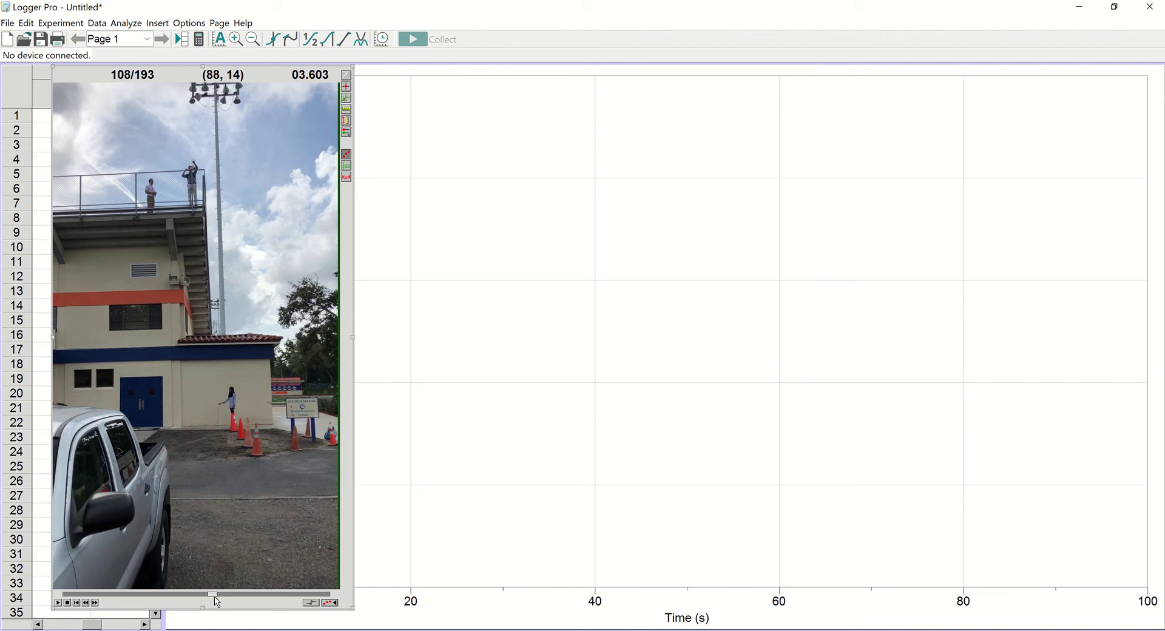
drag(217, 602, 214, 601)
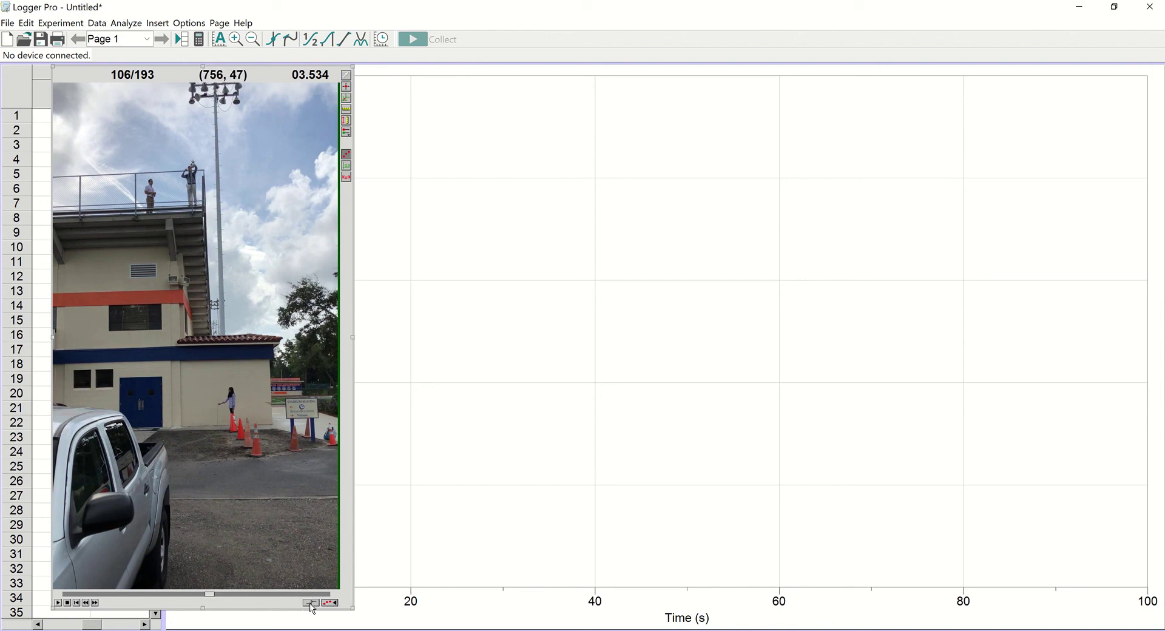
- Sync the movie to the graph with Graph Time 0 at the 3.534 s frame
click(312, 606)
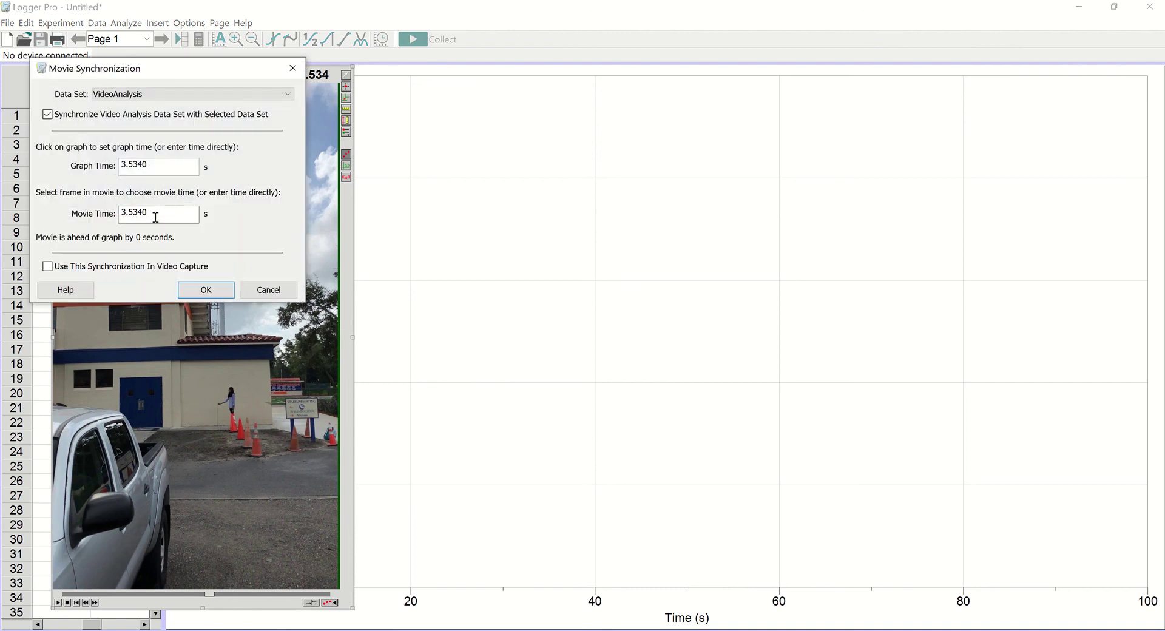
drag(152, 165, 114, 166)
text(0)
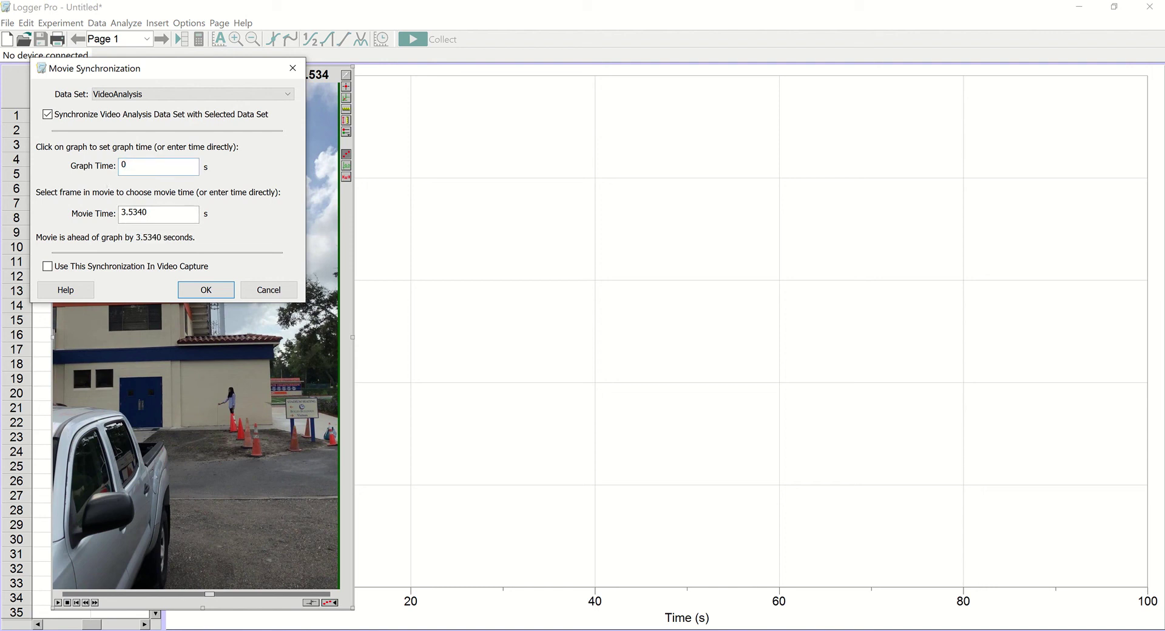
click(222, 296)
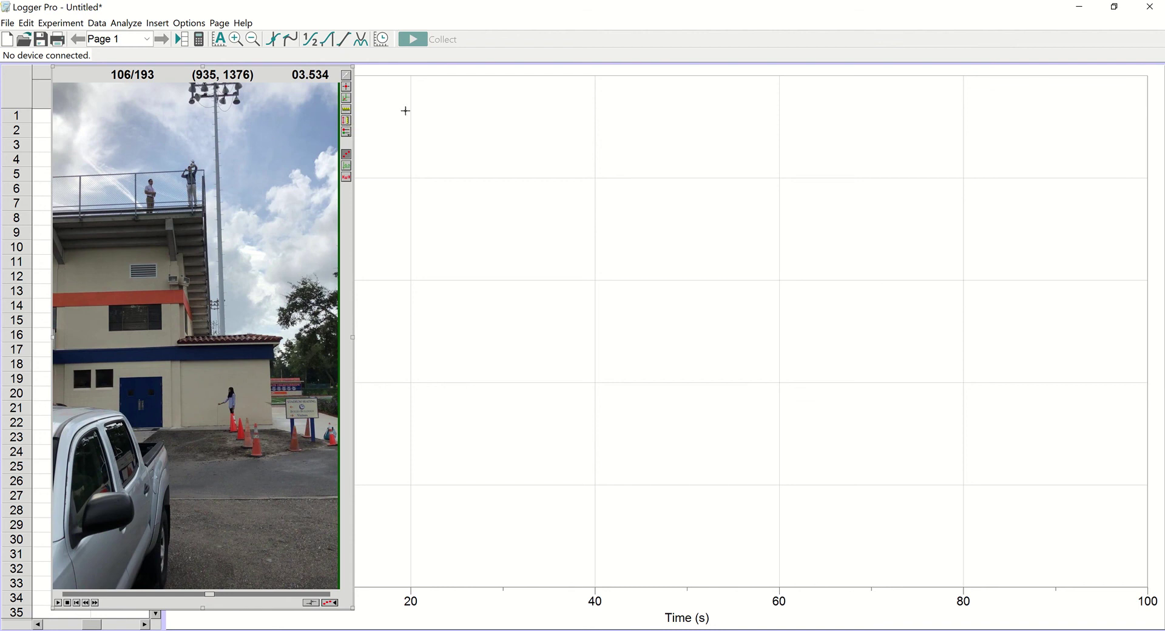
- Set the video scale from a reference line beside the woman, in metres
click(350, 112)
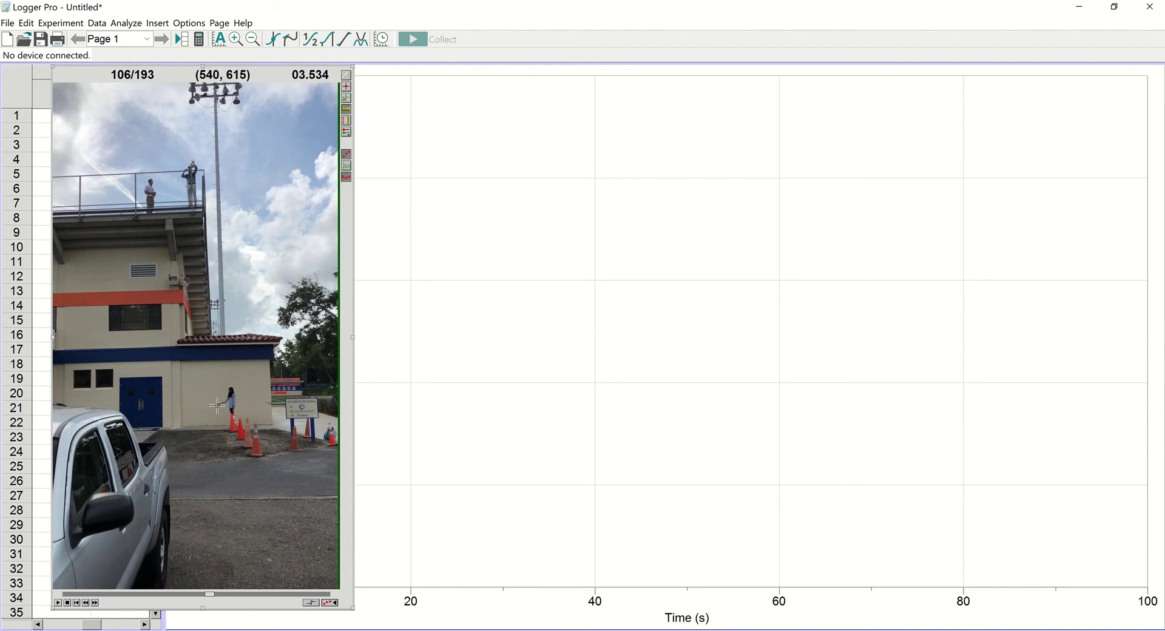
drag(217, 405, 217, 427)
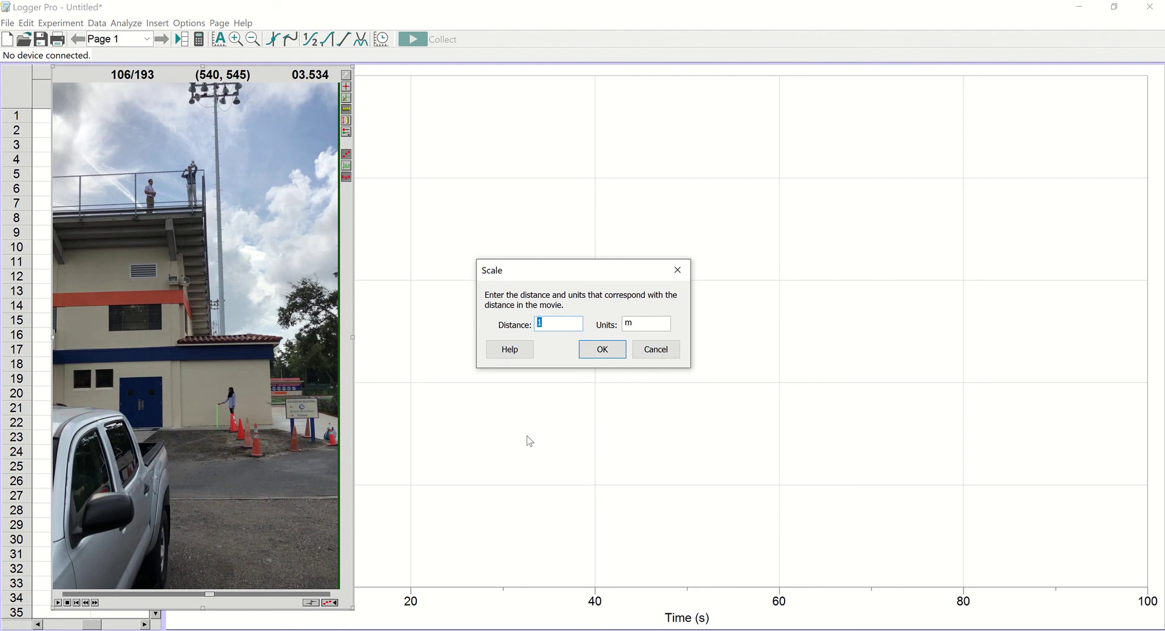
click(599, 357)
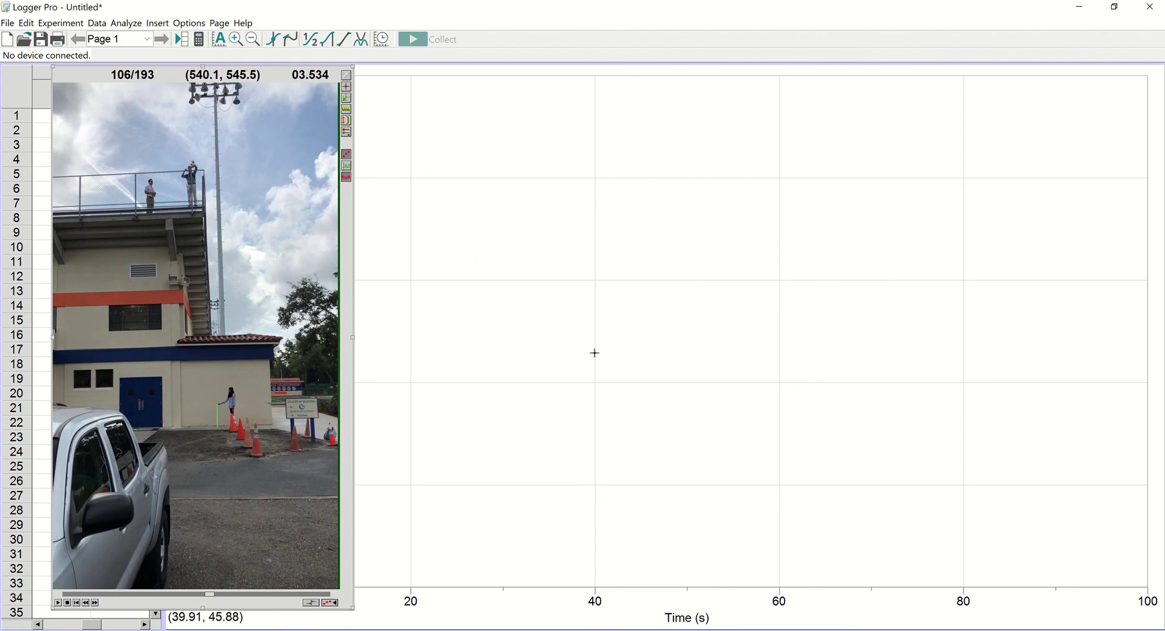
- Place the coordinate origin on the ball in the man's raised hands
click(347, 104)
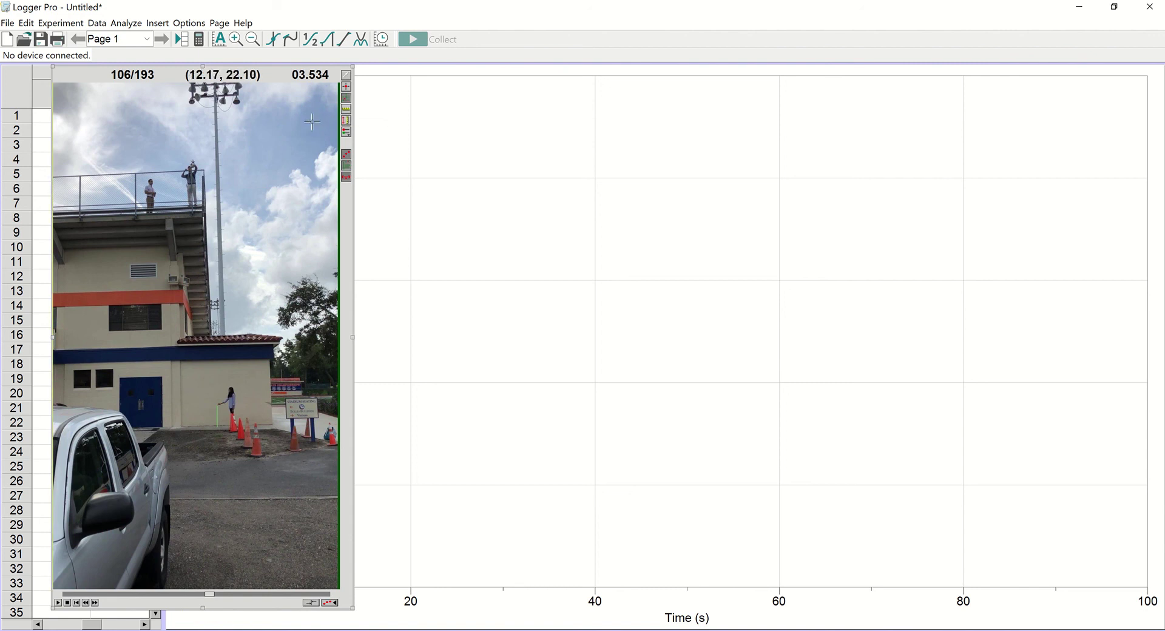
click(181, 165)
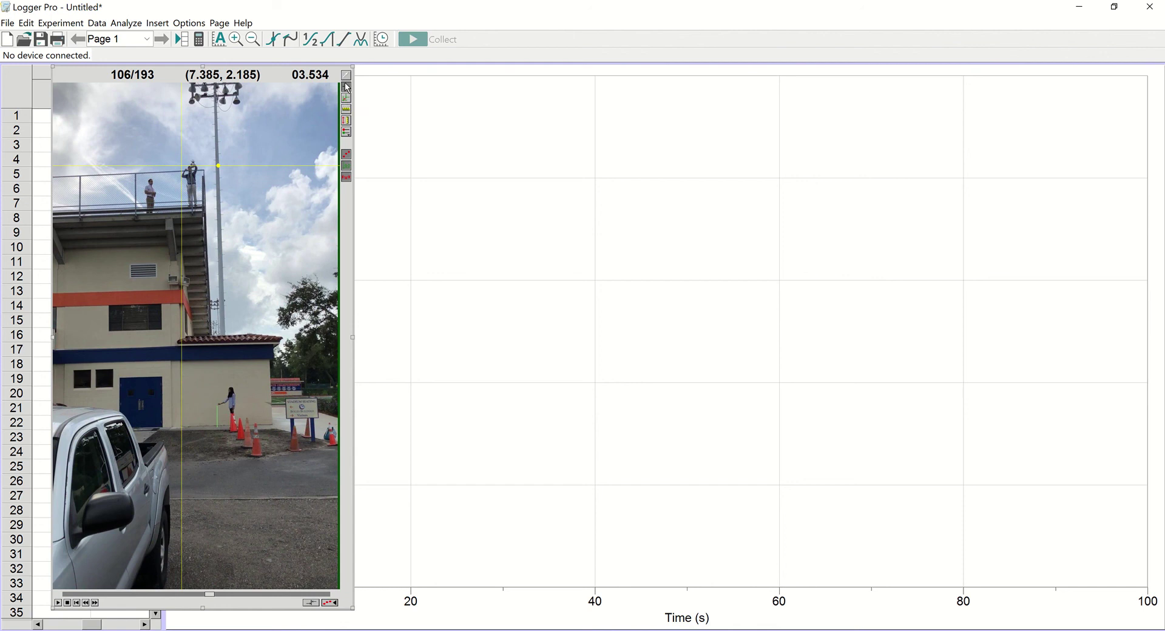
- With Add Point, mark the ball's starting position and its position one frame later
click(347, 88)
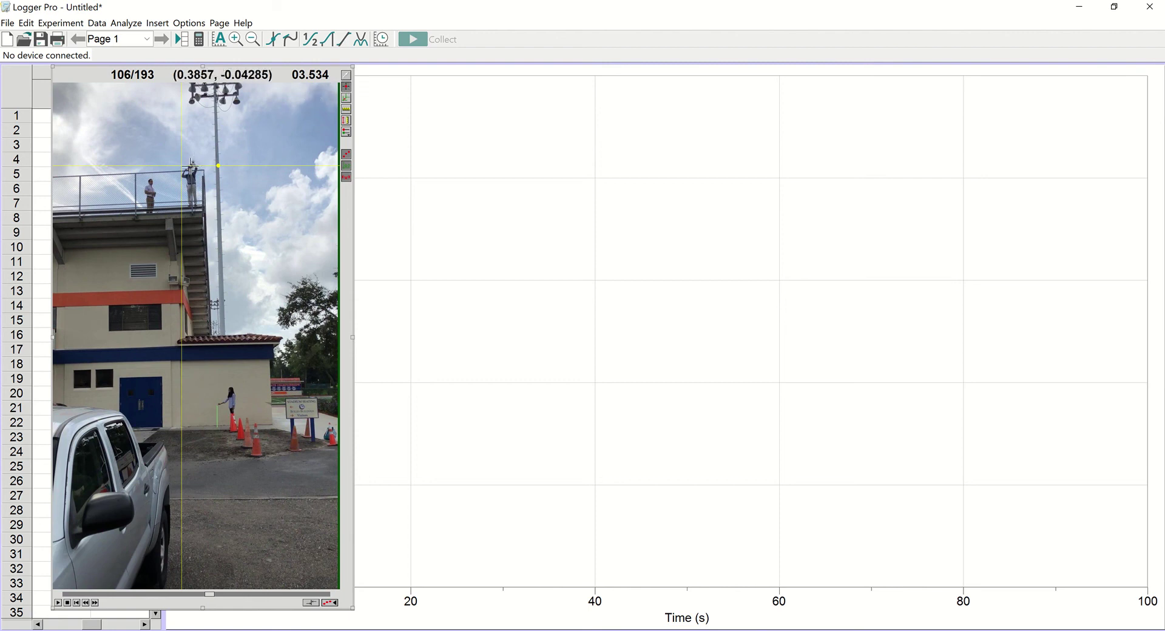
click(192, 165)
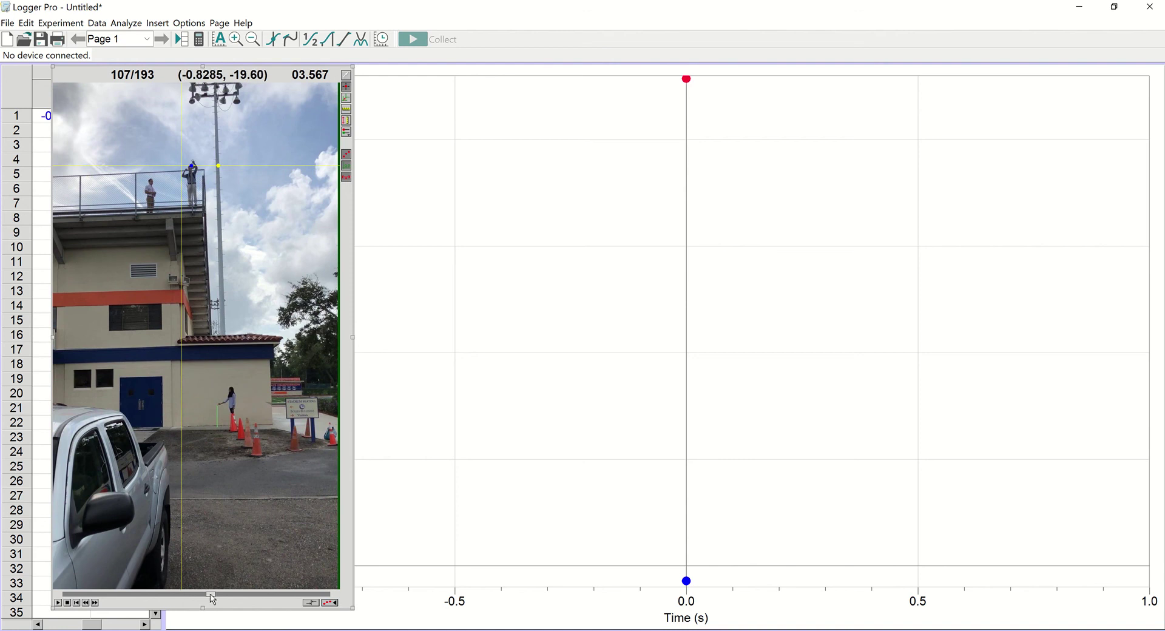
drag(212, 599, 222, 600)
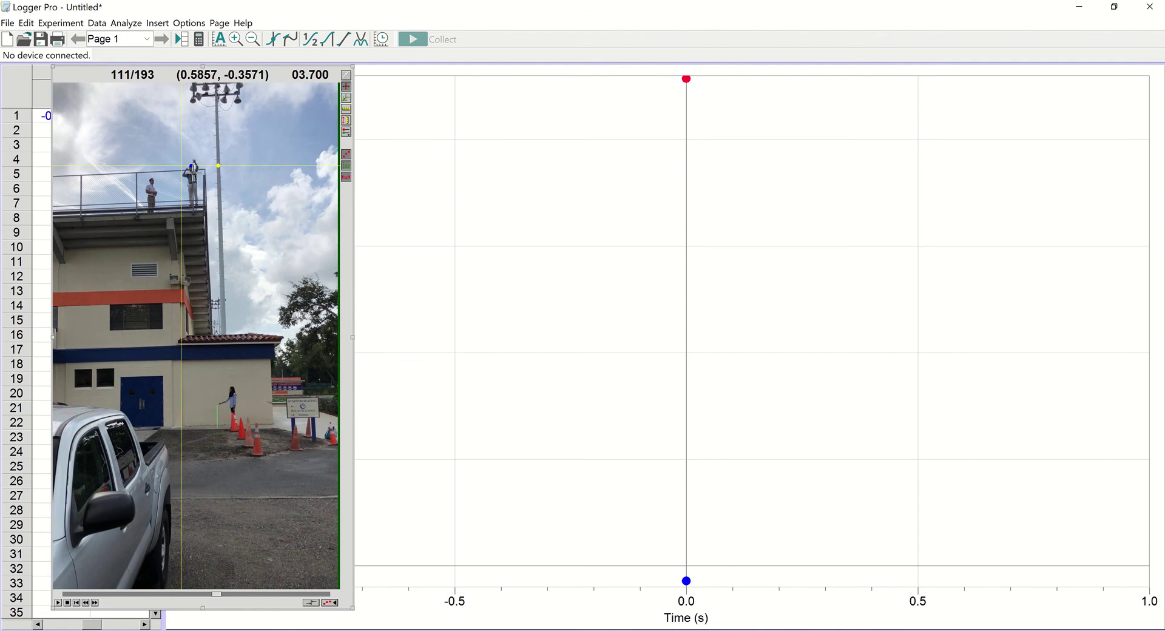
click(193, 168)
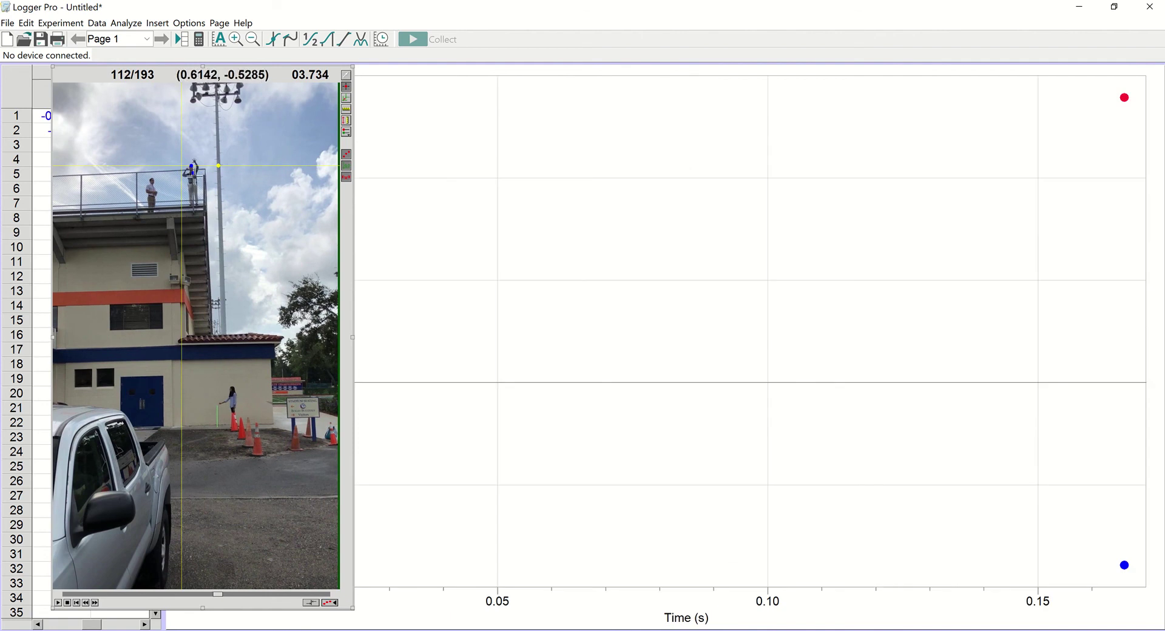
- Mark the falling ball in each successive frame through frame 149/193
click(193, 171)
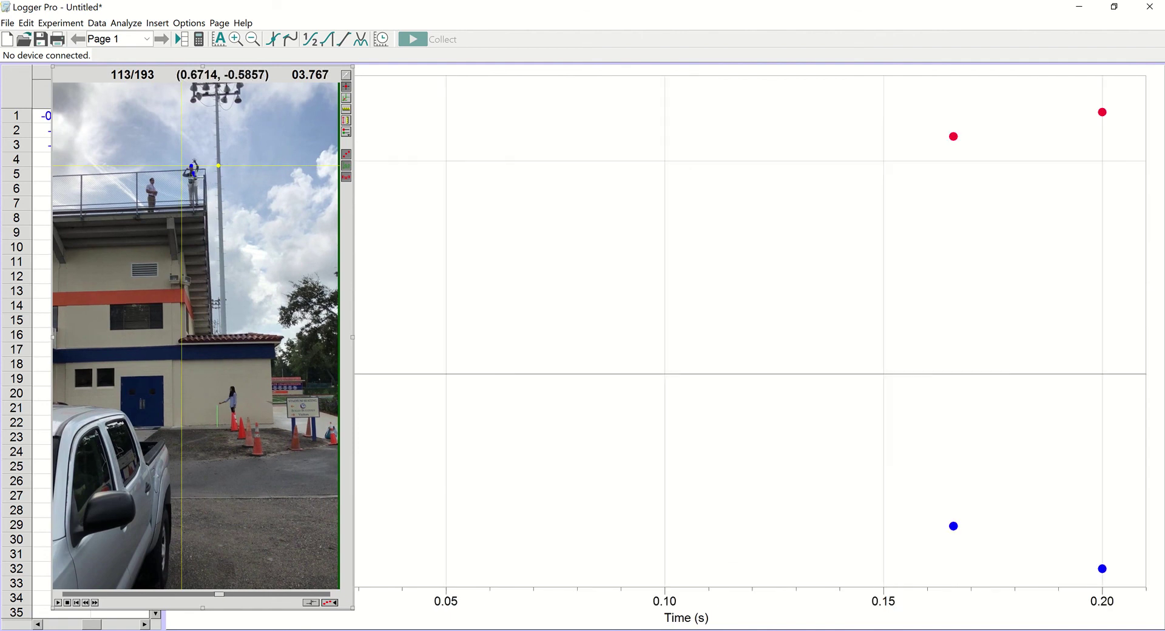
click(193, 176)
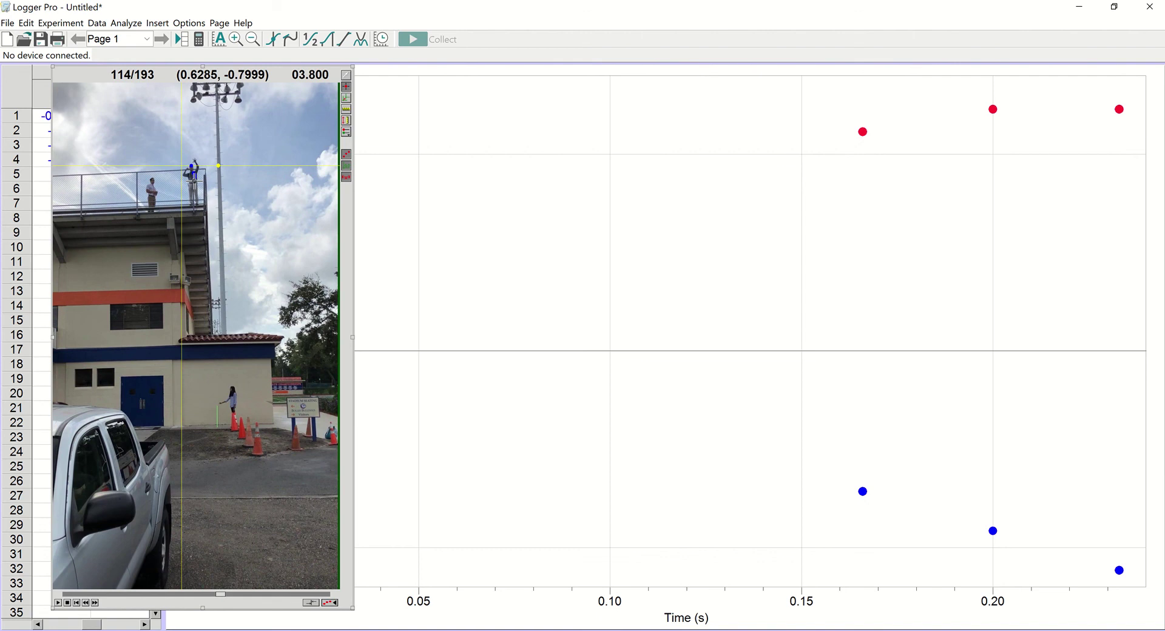
click(194, 182)
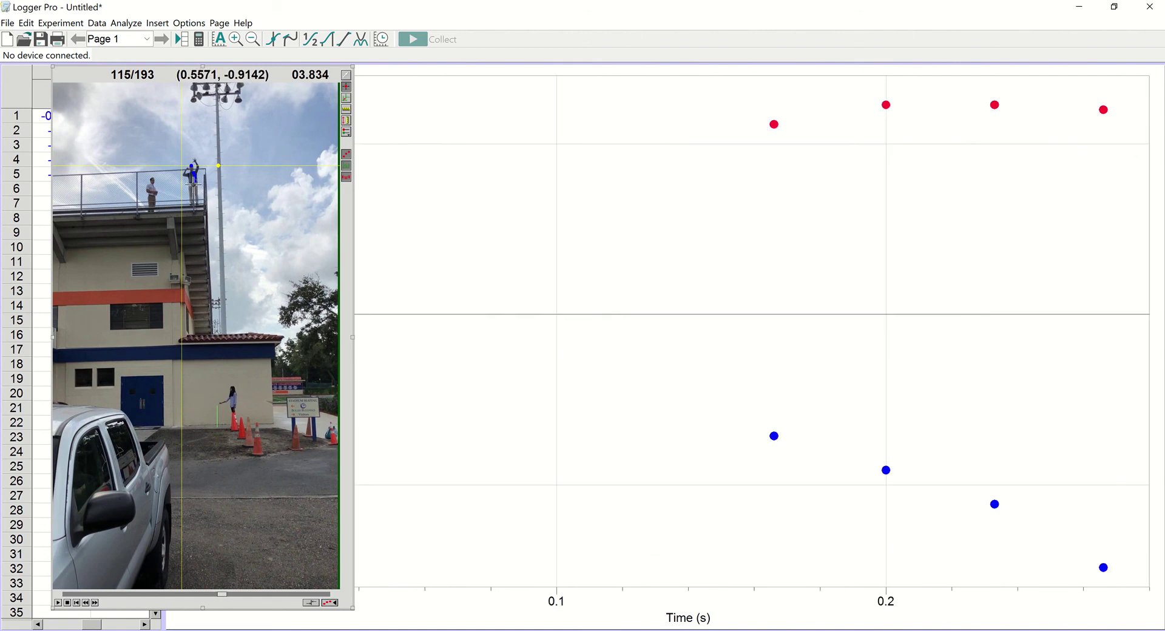
click(193, 189)
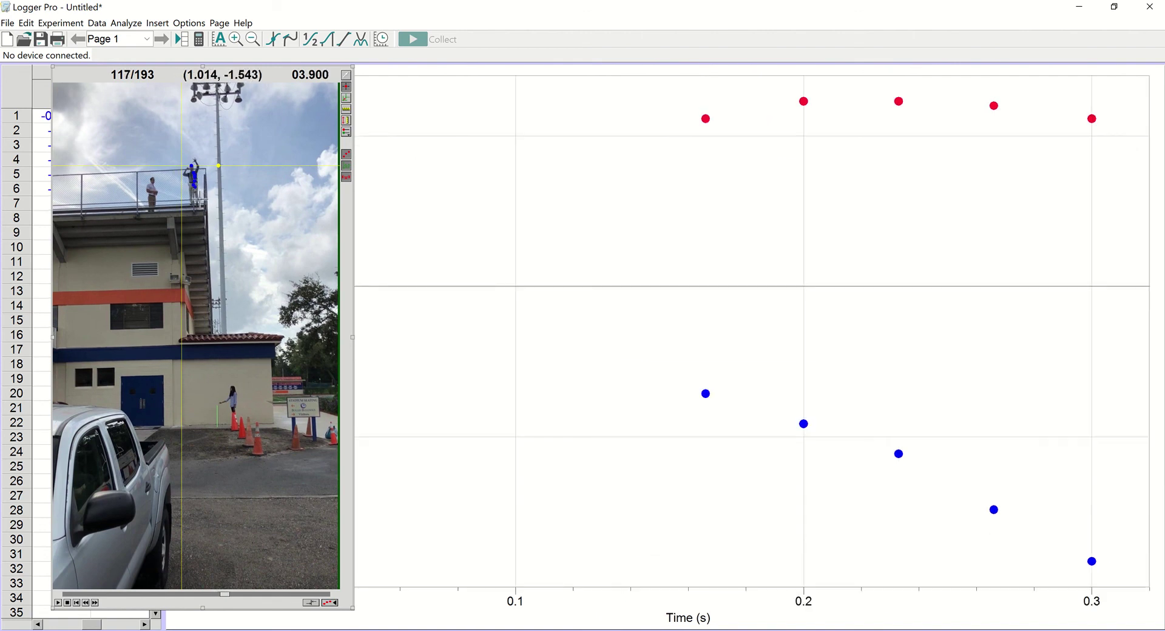
click(194, 197)
click(195, 205)
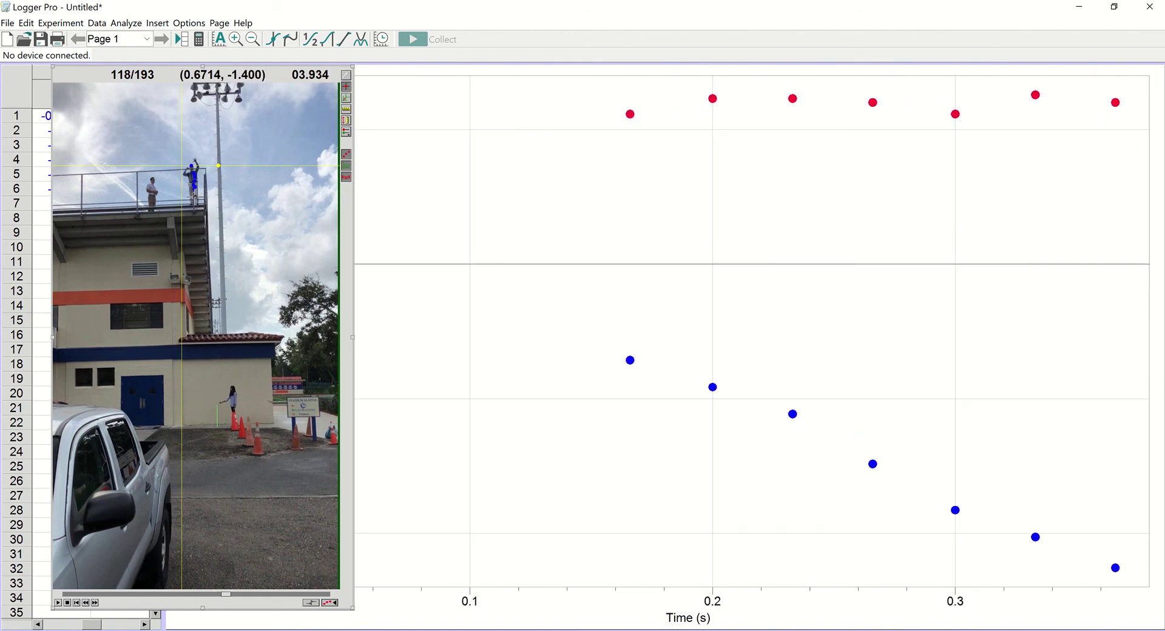
click(196, 212)
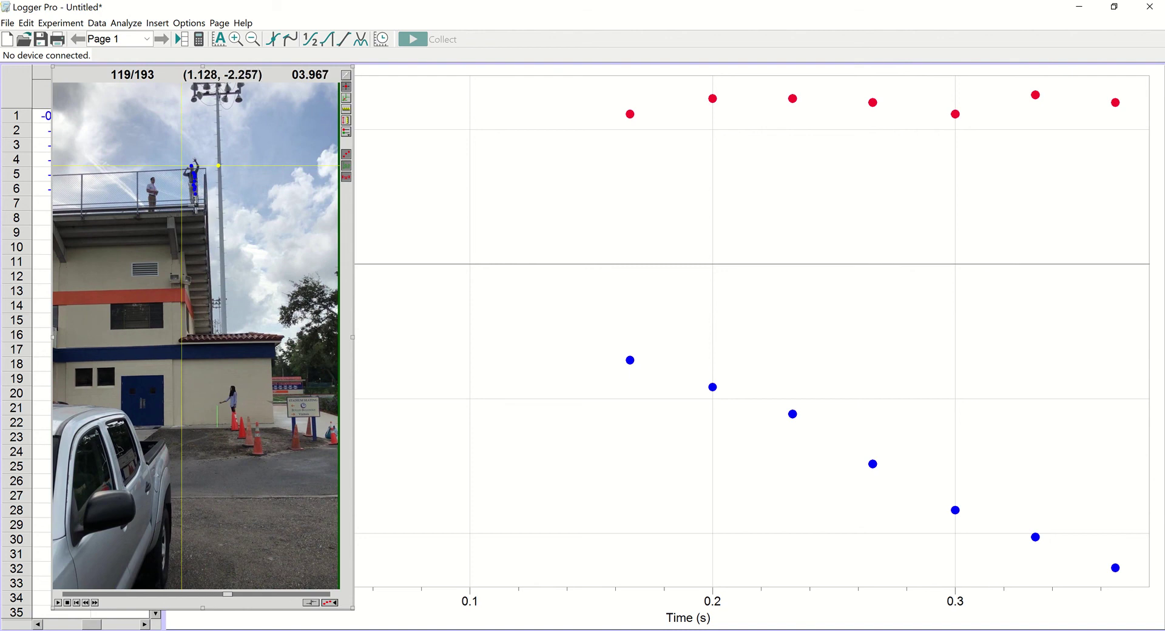
click(196, 210)
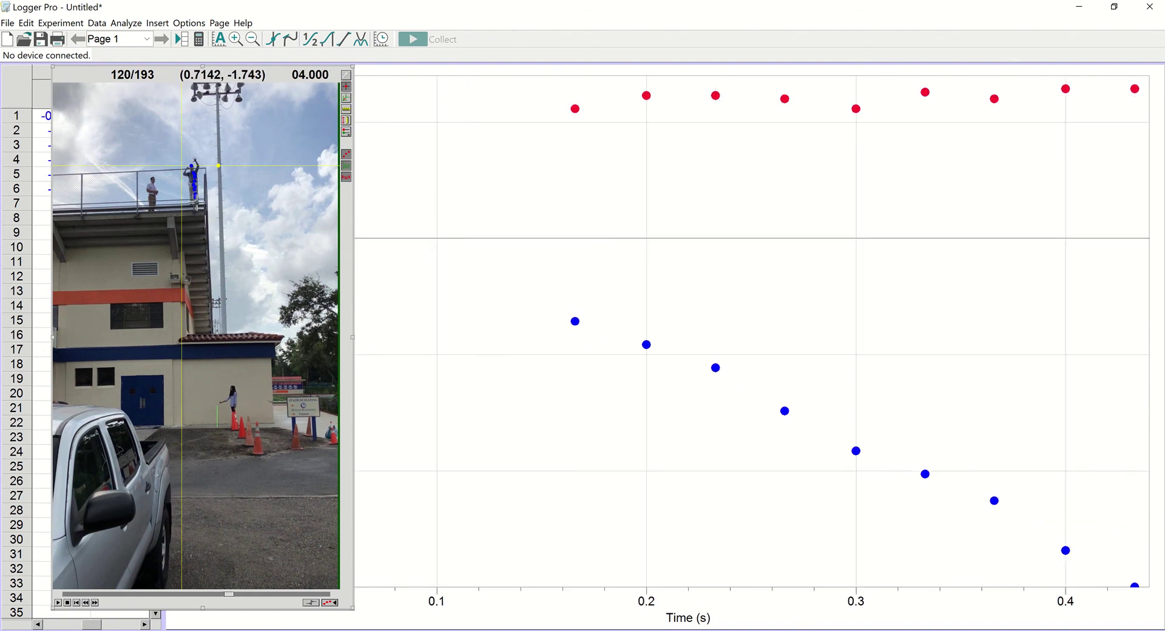
click(197, 212)
click(196, 211)
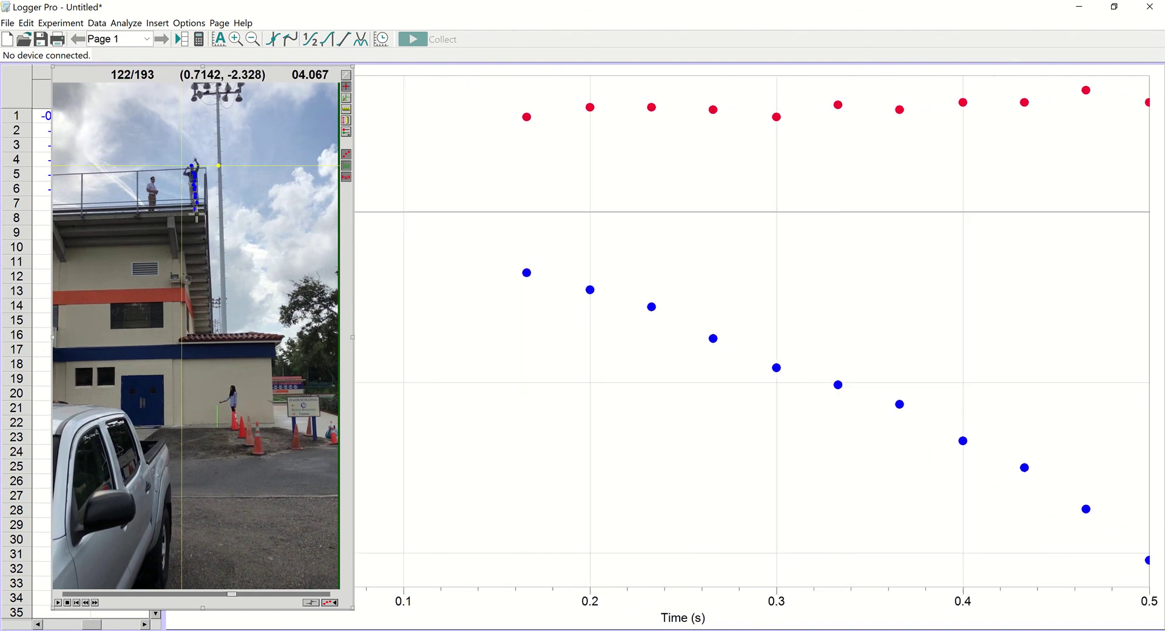
click(197, 213)
click(196, 221)
click(196, 226)
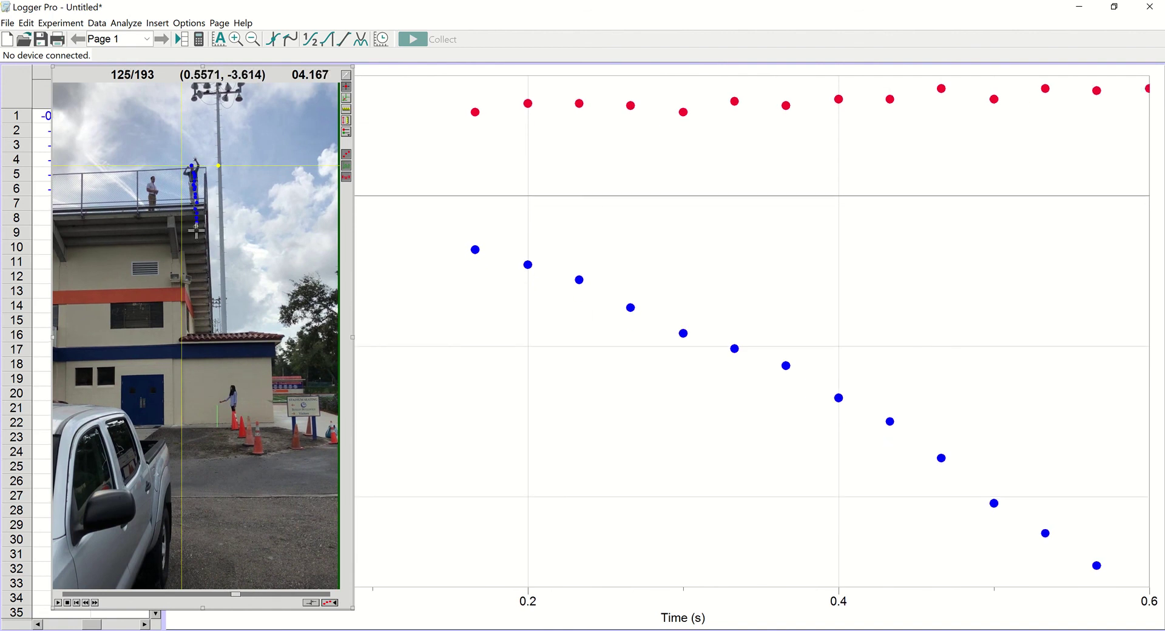
click(196, 229)
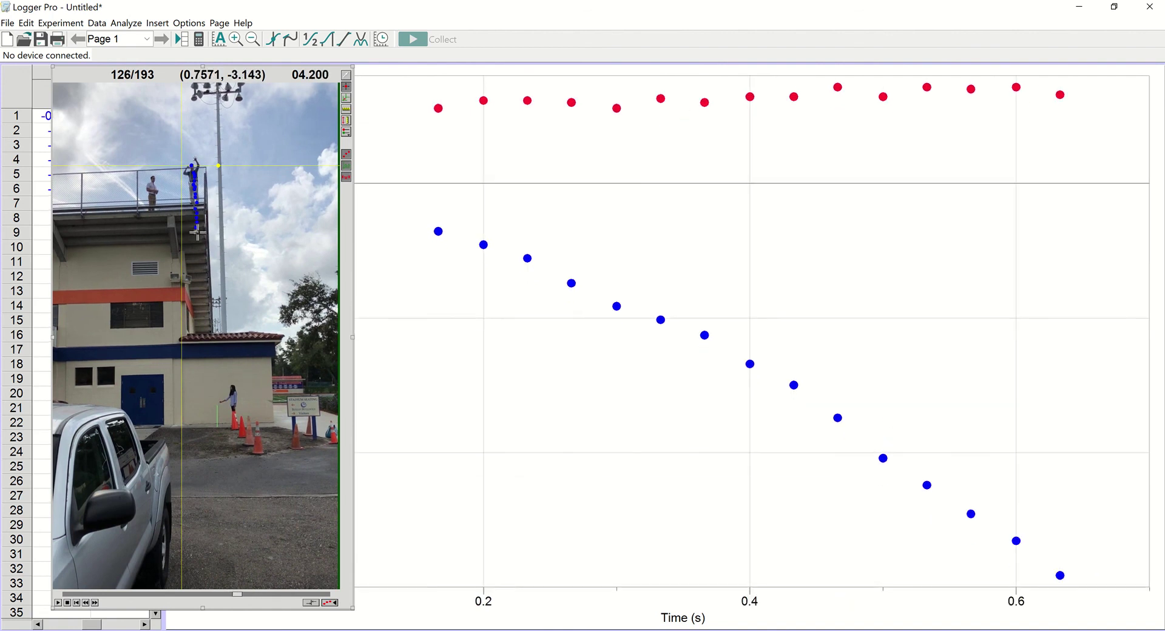
click(197, 241)
click(197, 245)
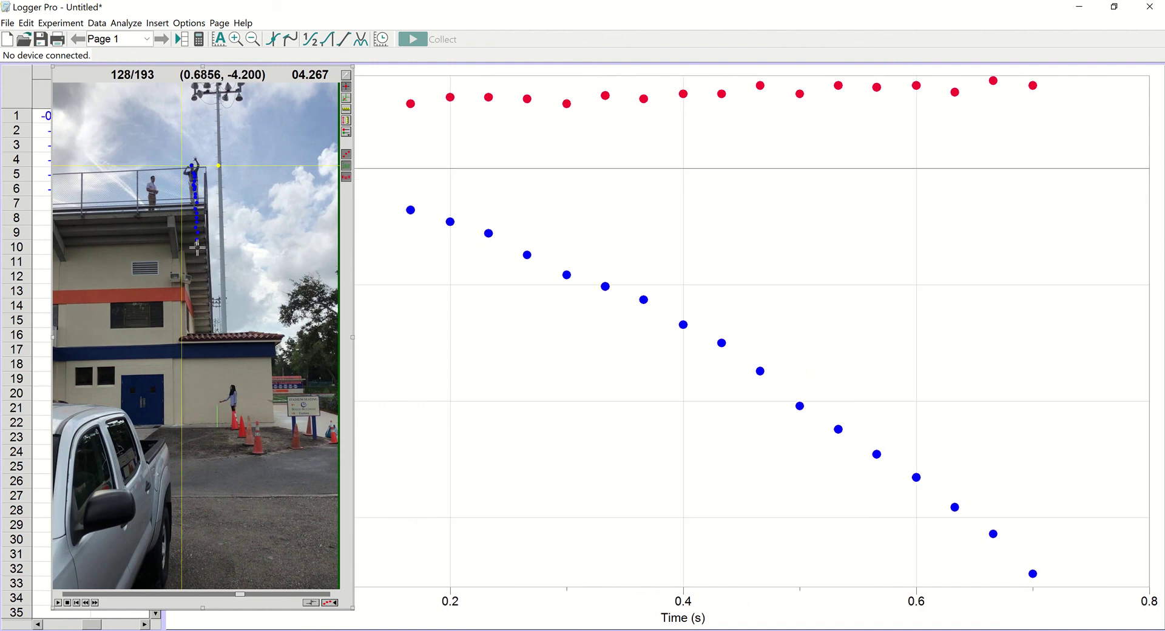
click(197, 251)
click(197, 258)
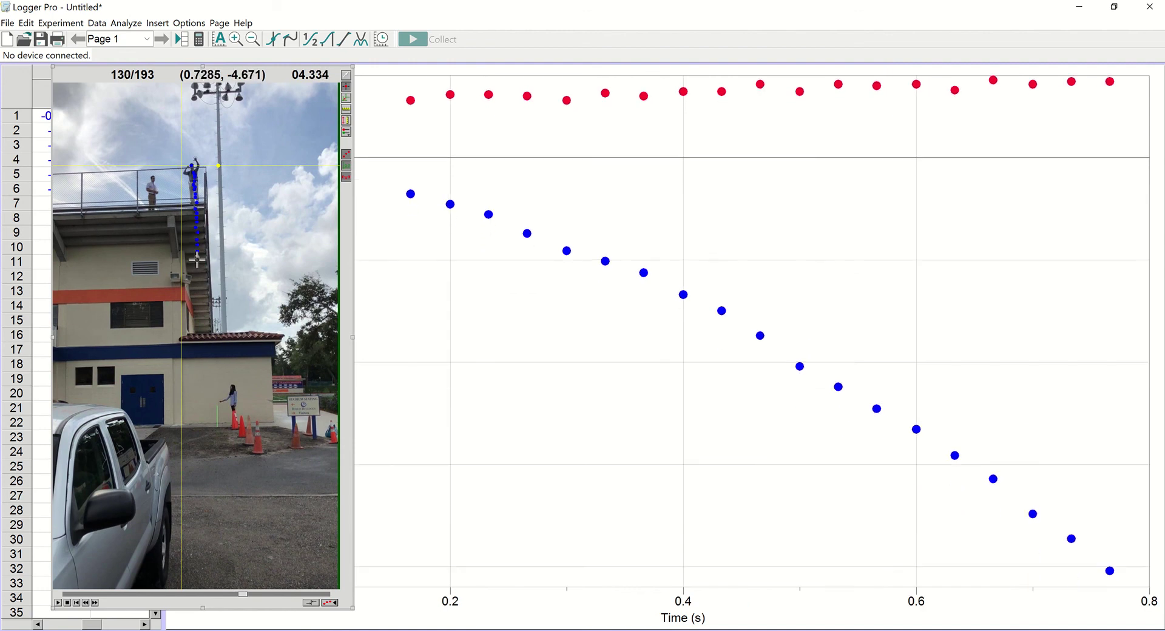
click(197, 264)
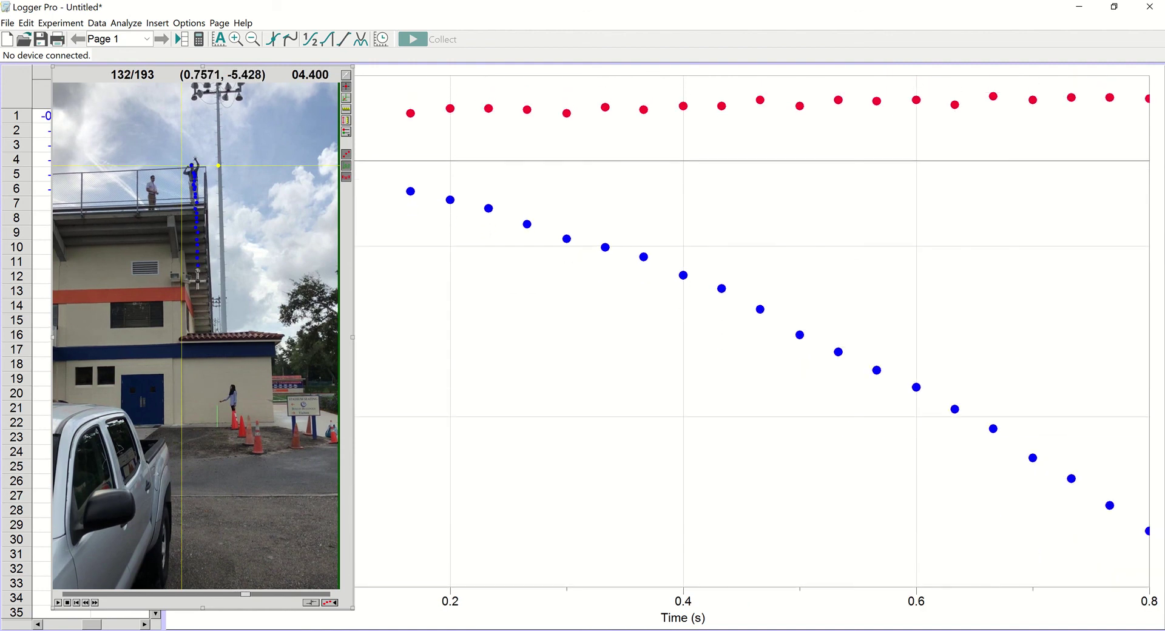
click(197, 270)
click(197, 278)
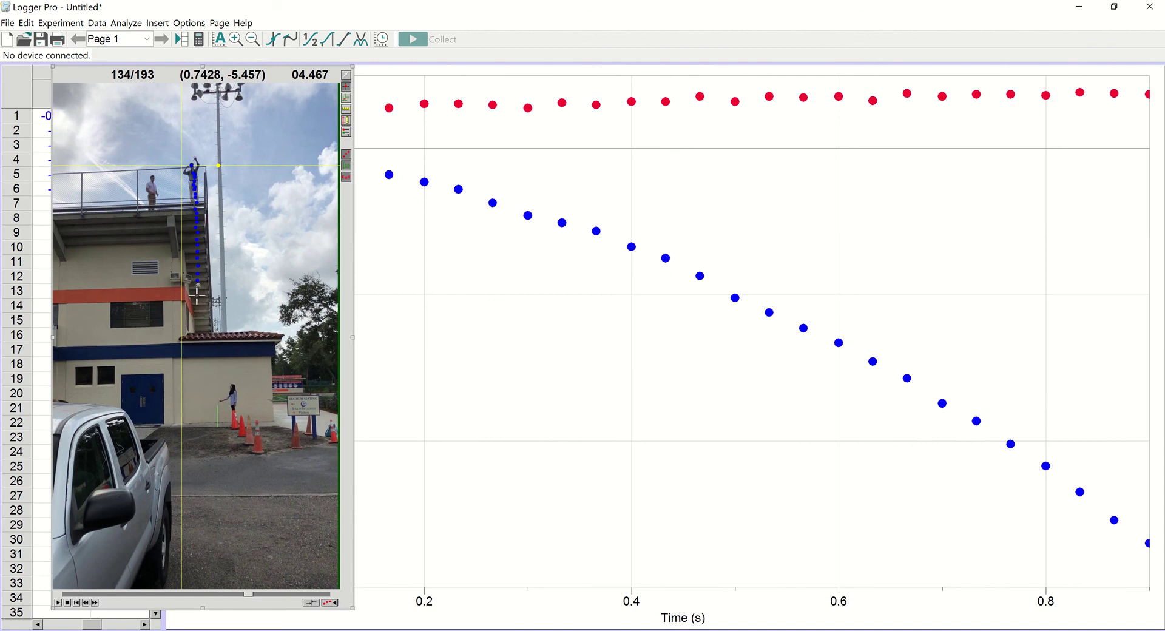
click(197, 282)
click(198, 290)
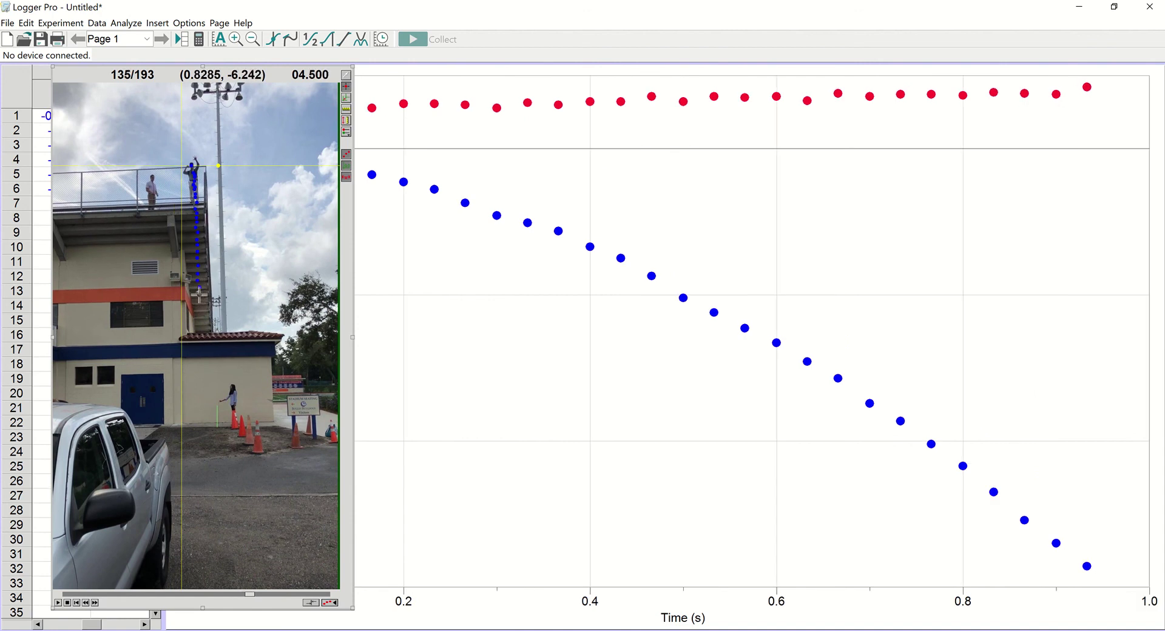
click(198, 297)
click(199, 304)
click(200, 312)
click(200, 320)
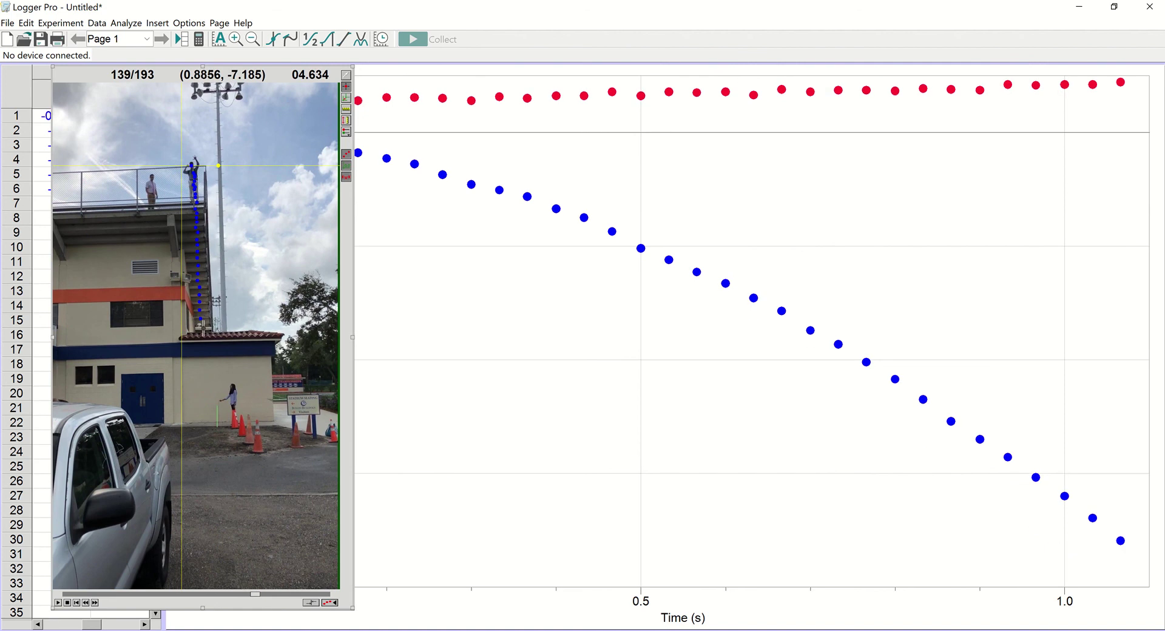
click(200, 327)
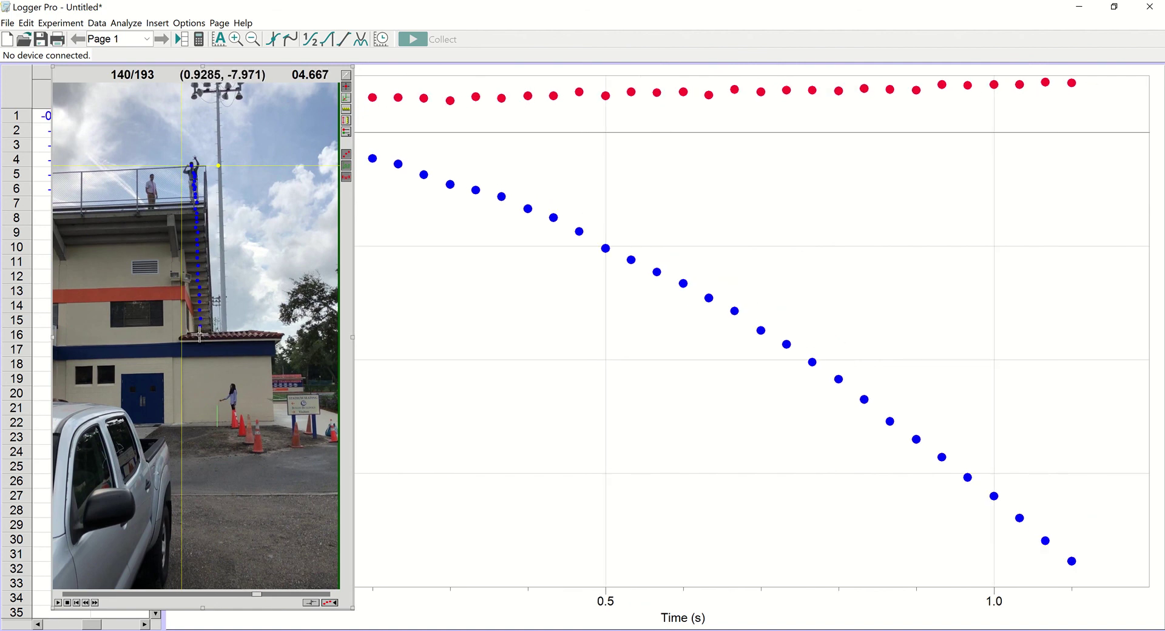
click(201, 335)
click(200, 343)
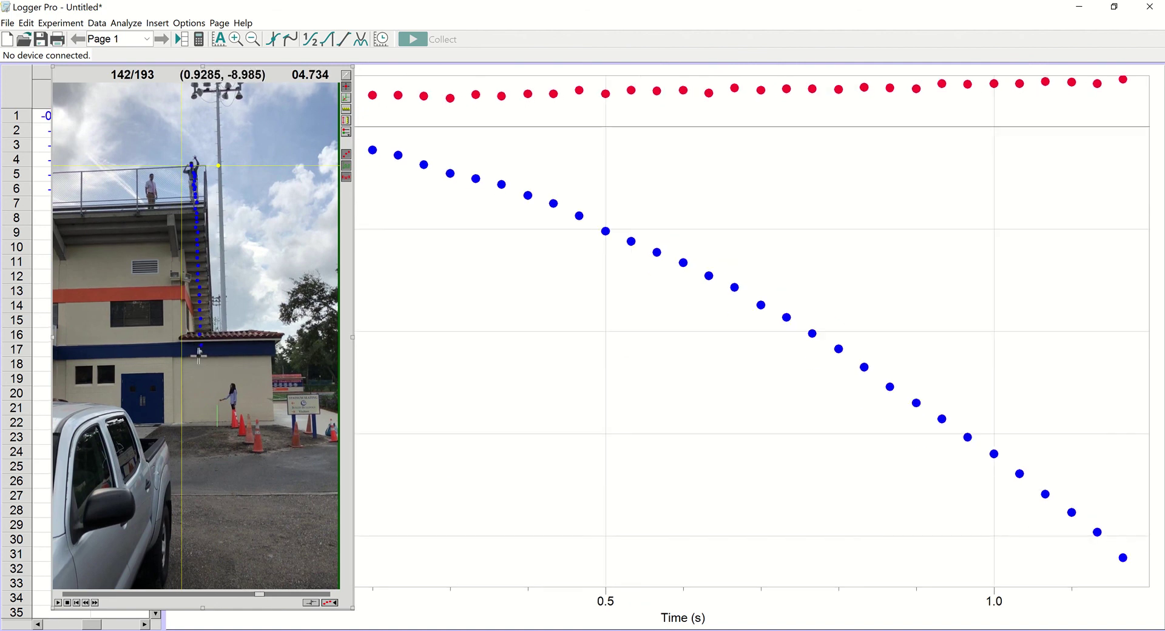
click(197, 358)
click(199, 365)
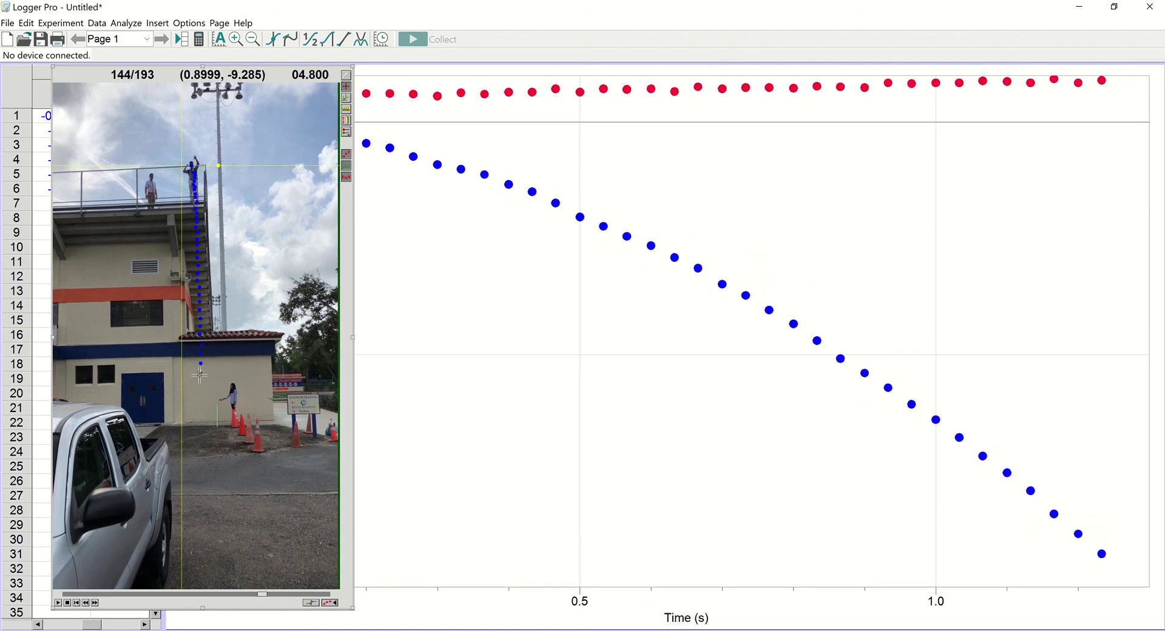
click(201, 372)
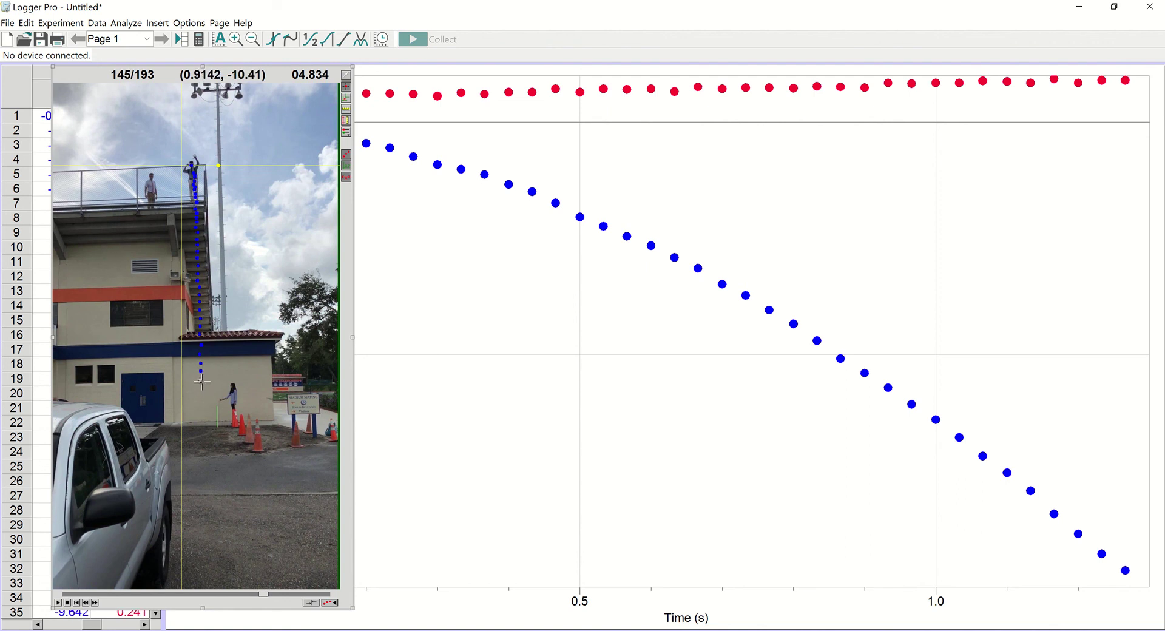
click(202, 379)
click(201, 388)
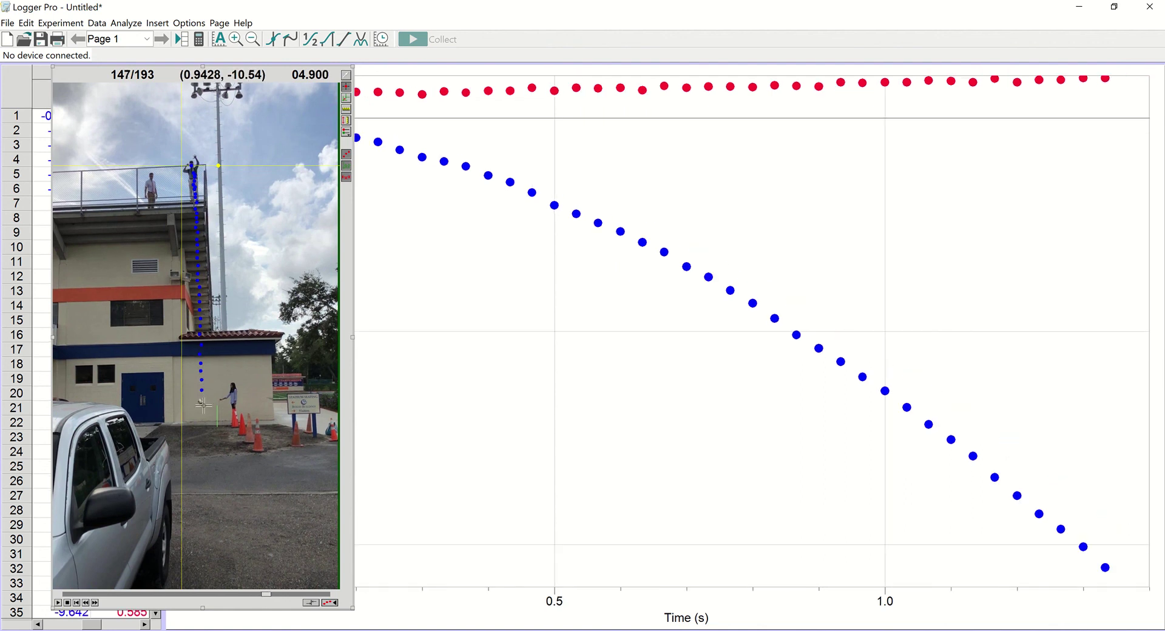
click(201, 398)
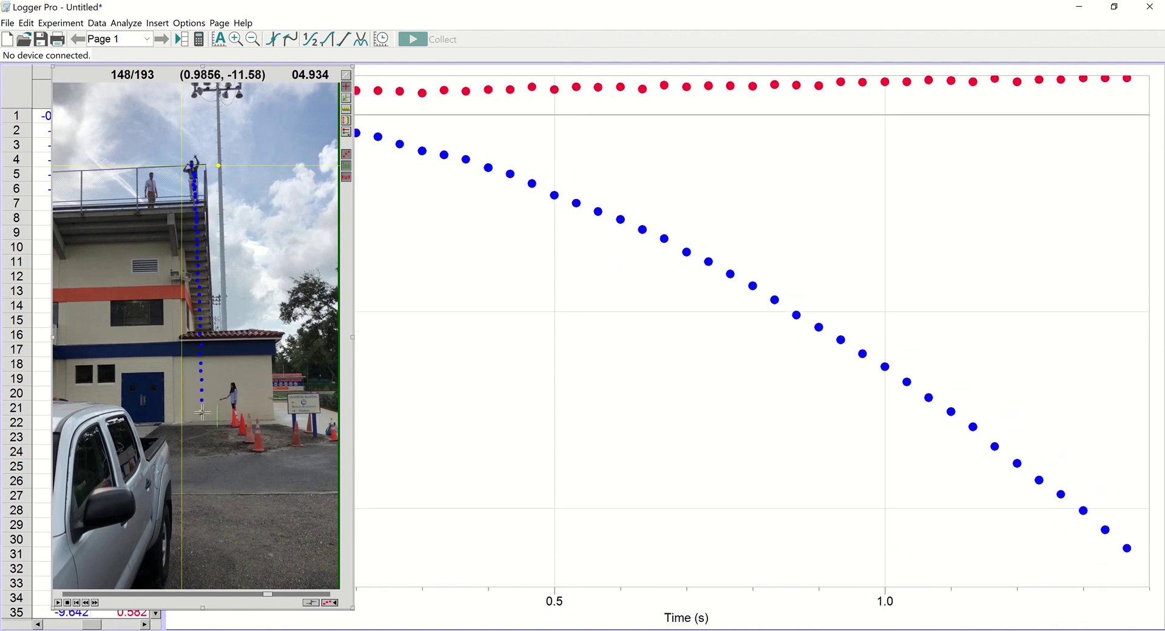
click(201, 407)
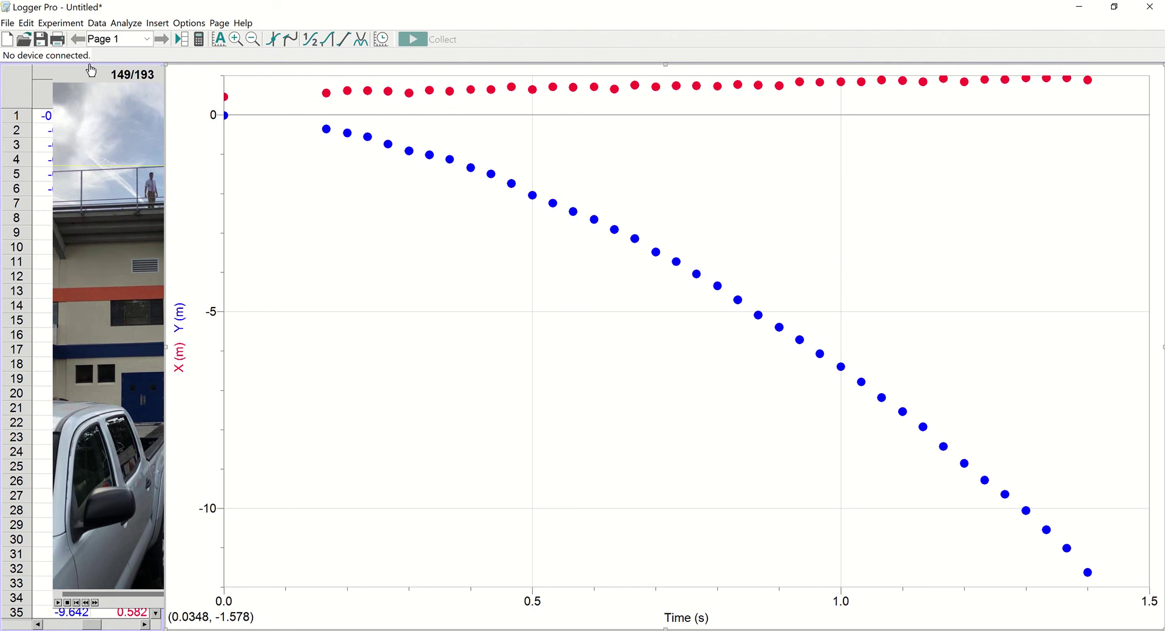
- Bring the data table window in front of the movie
click(47, 77)
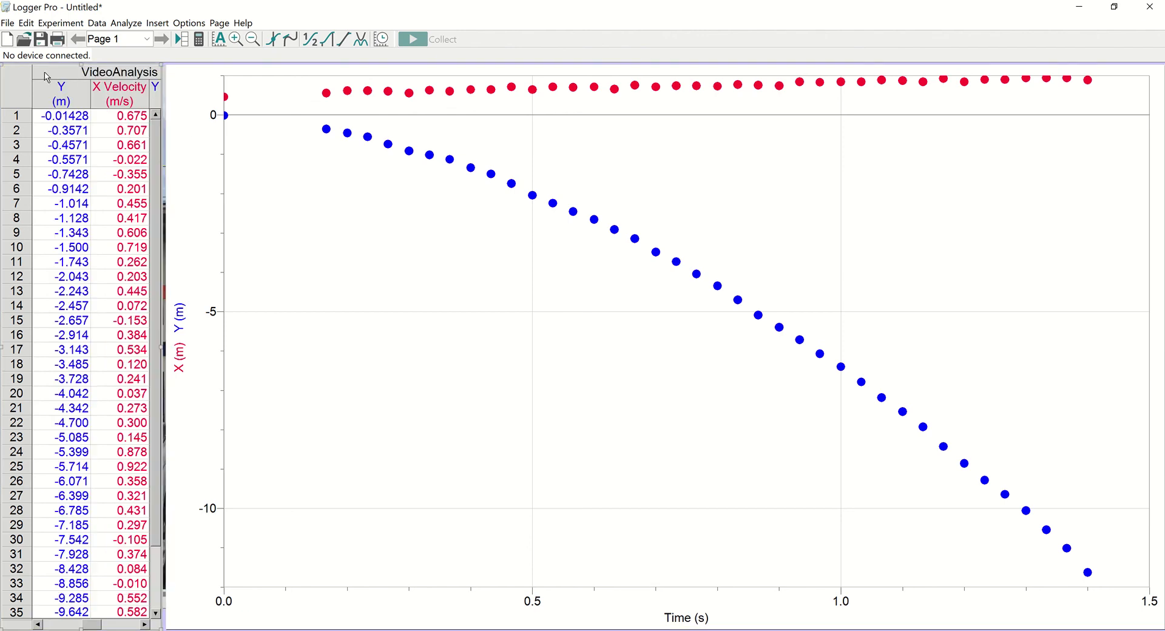
- Set the graph's vertical axis to plot only the Y column against time
click(182, 357)
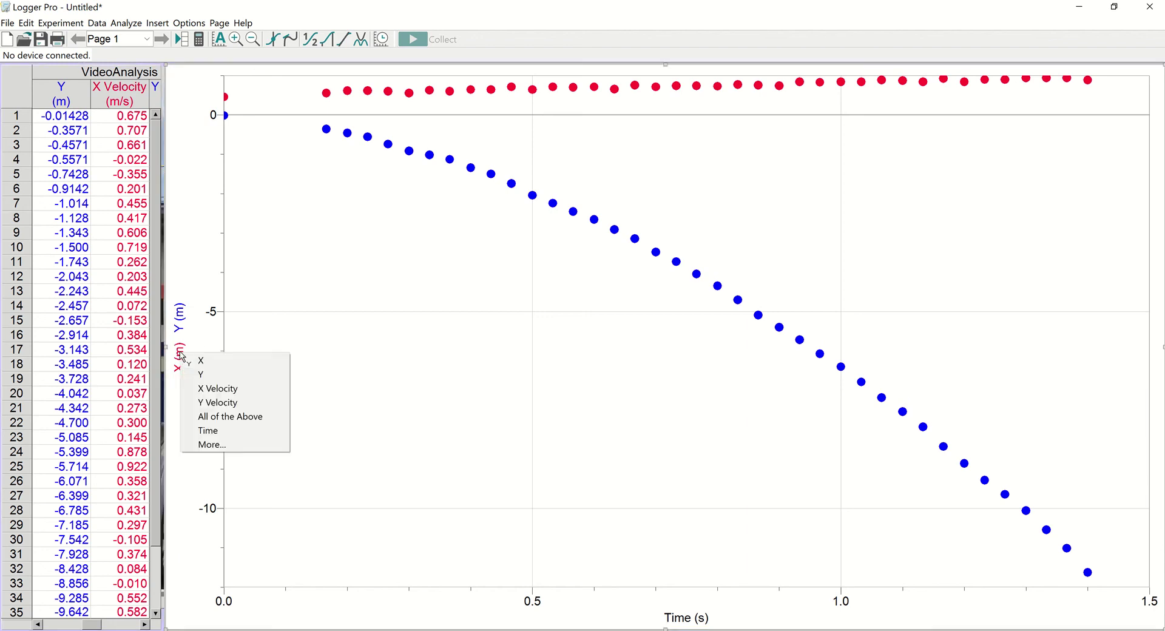
click(203, 374)
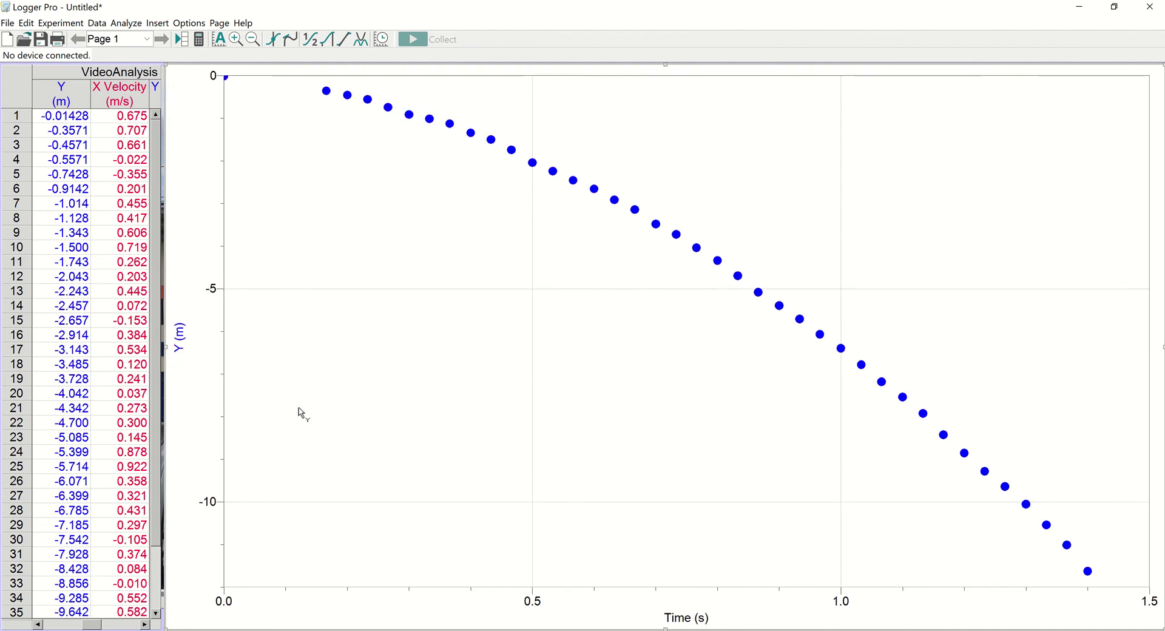